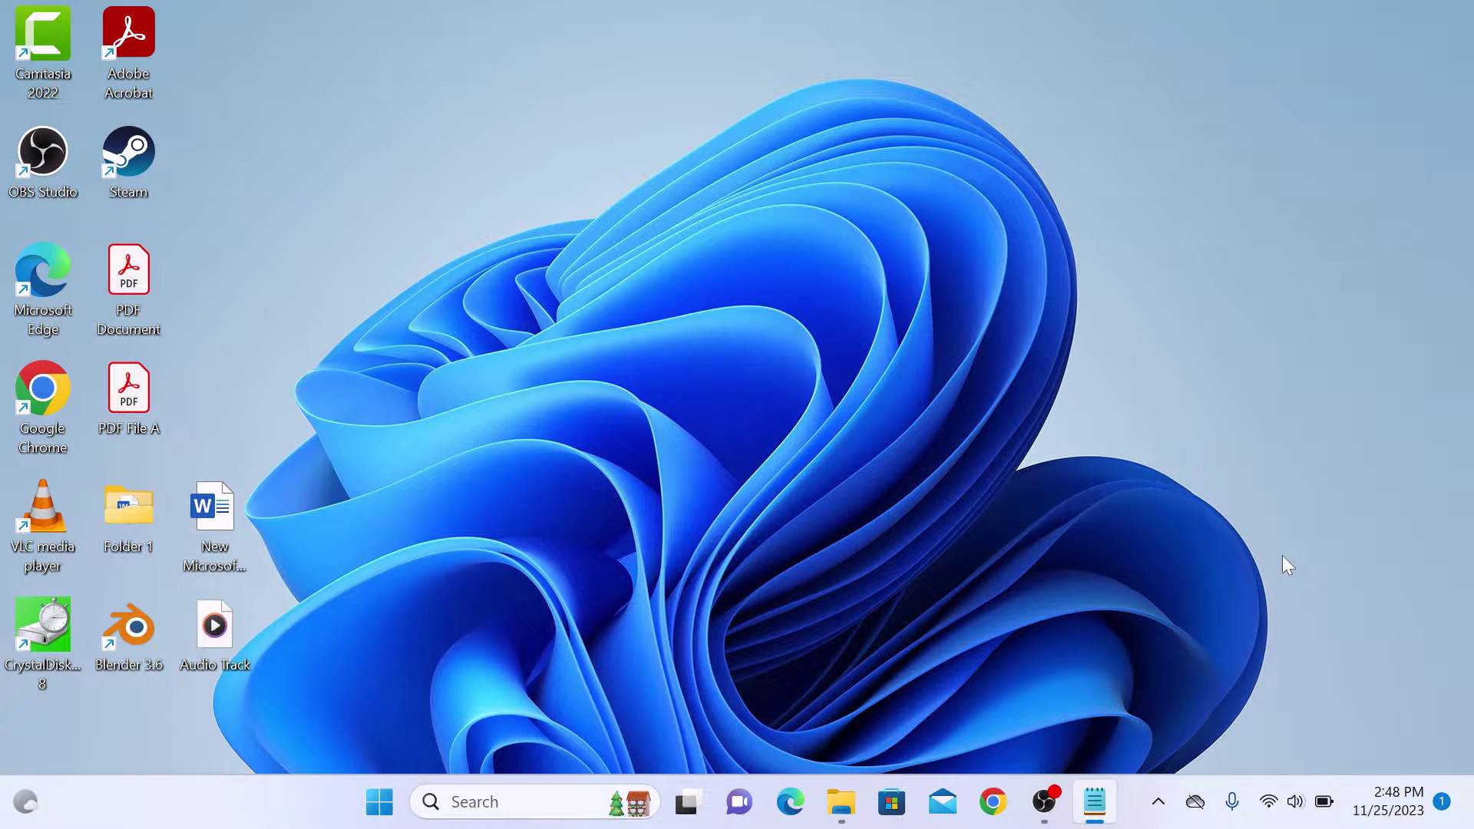
Glance at the drives in File Explorer, then launch Disk Management from the Start quick-link menu.
left_click(842, 803)
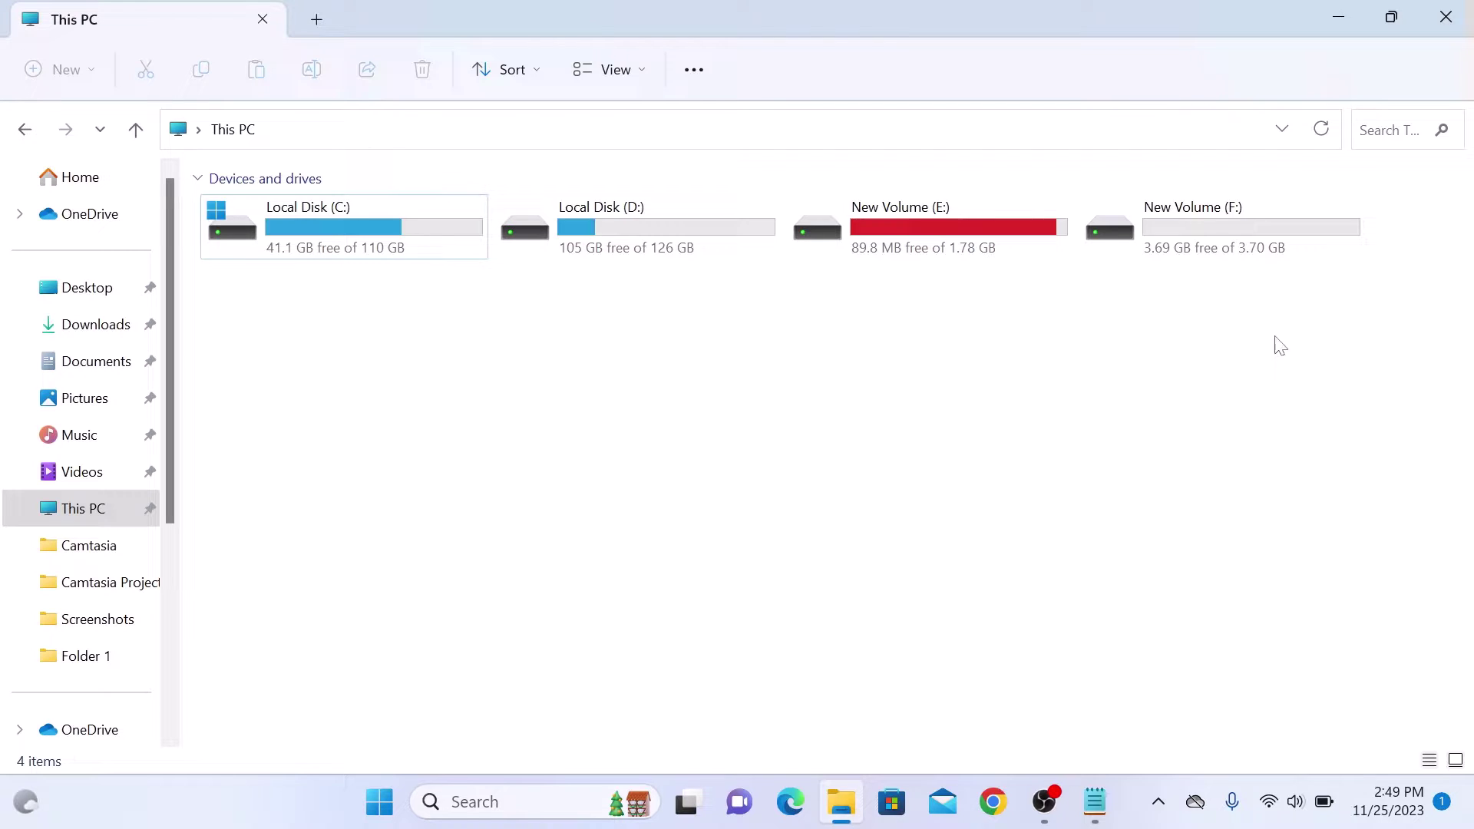
mouse_move(1230, 228)
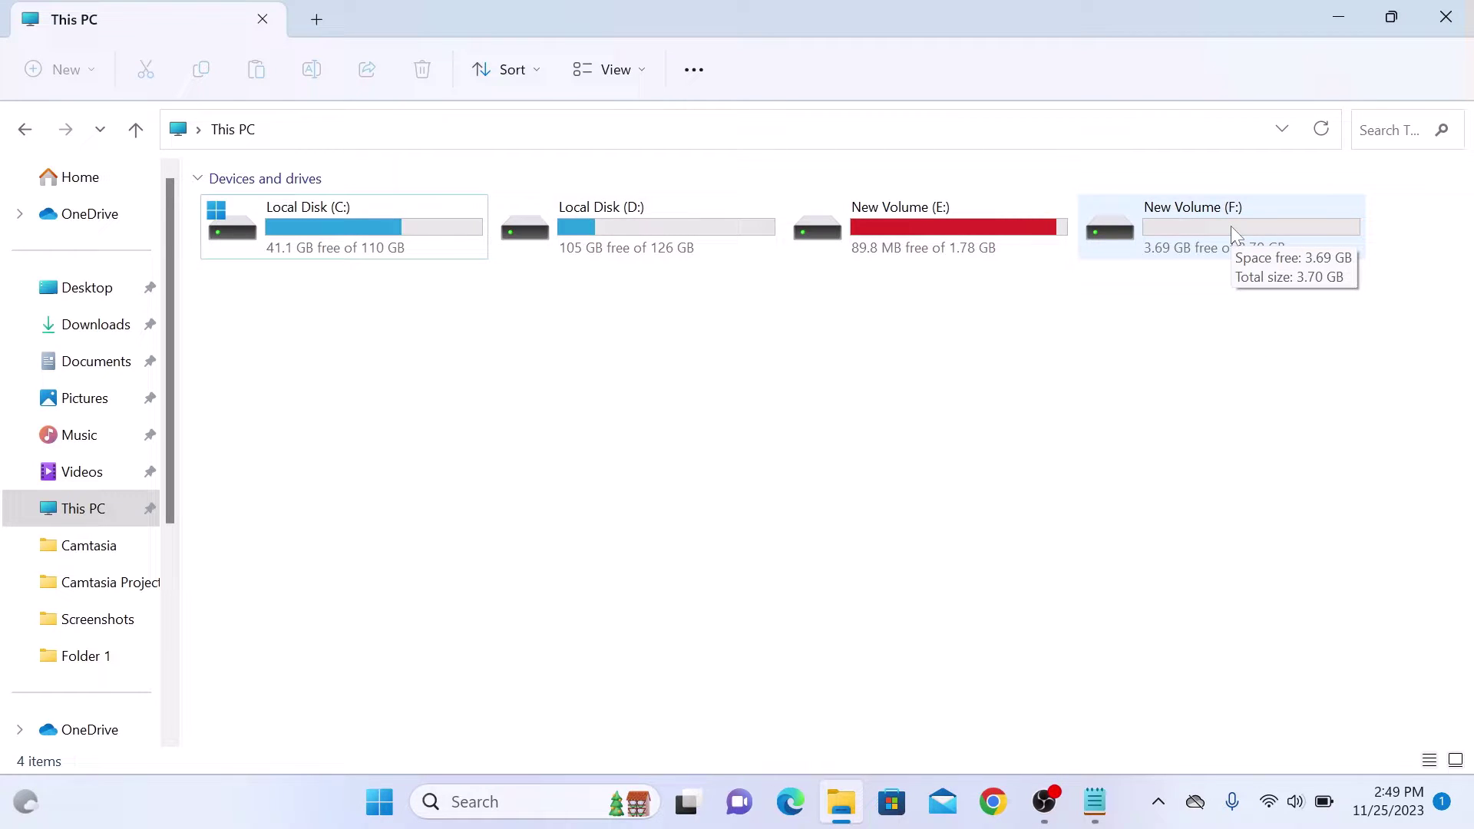
left_click(1340, 12)
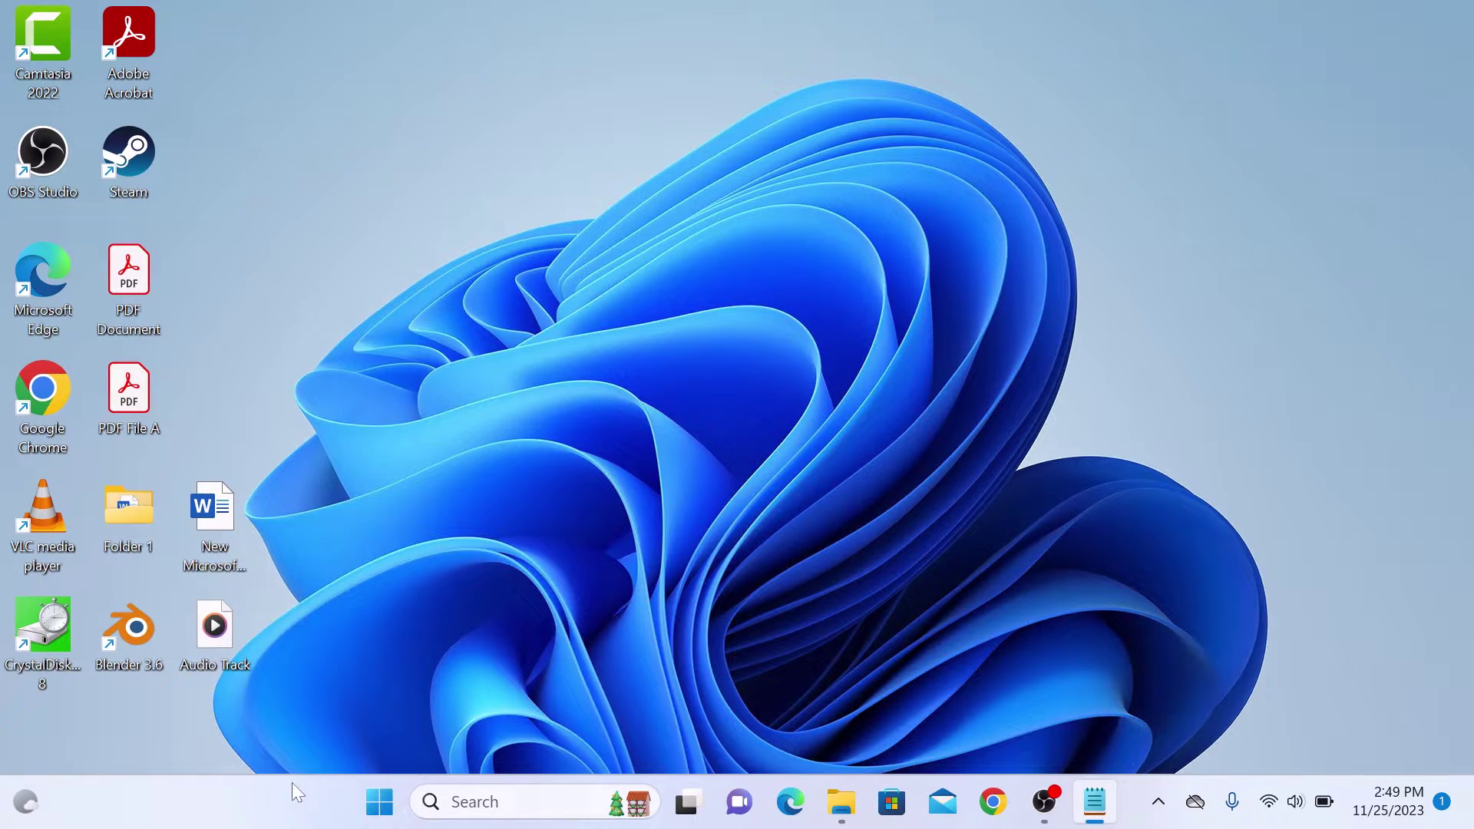
right_click(381, 807)
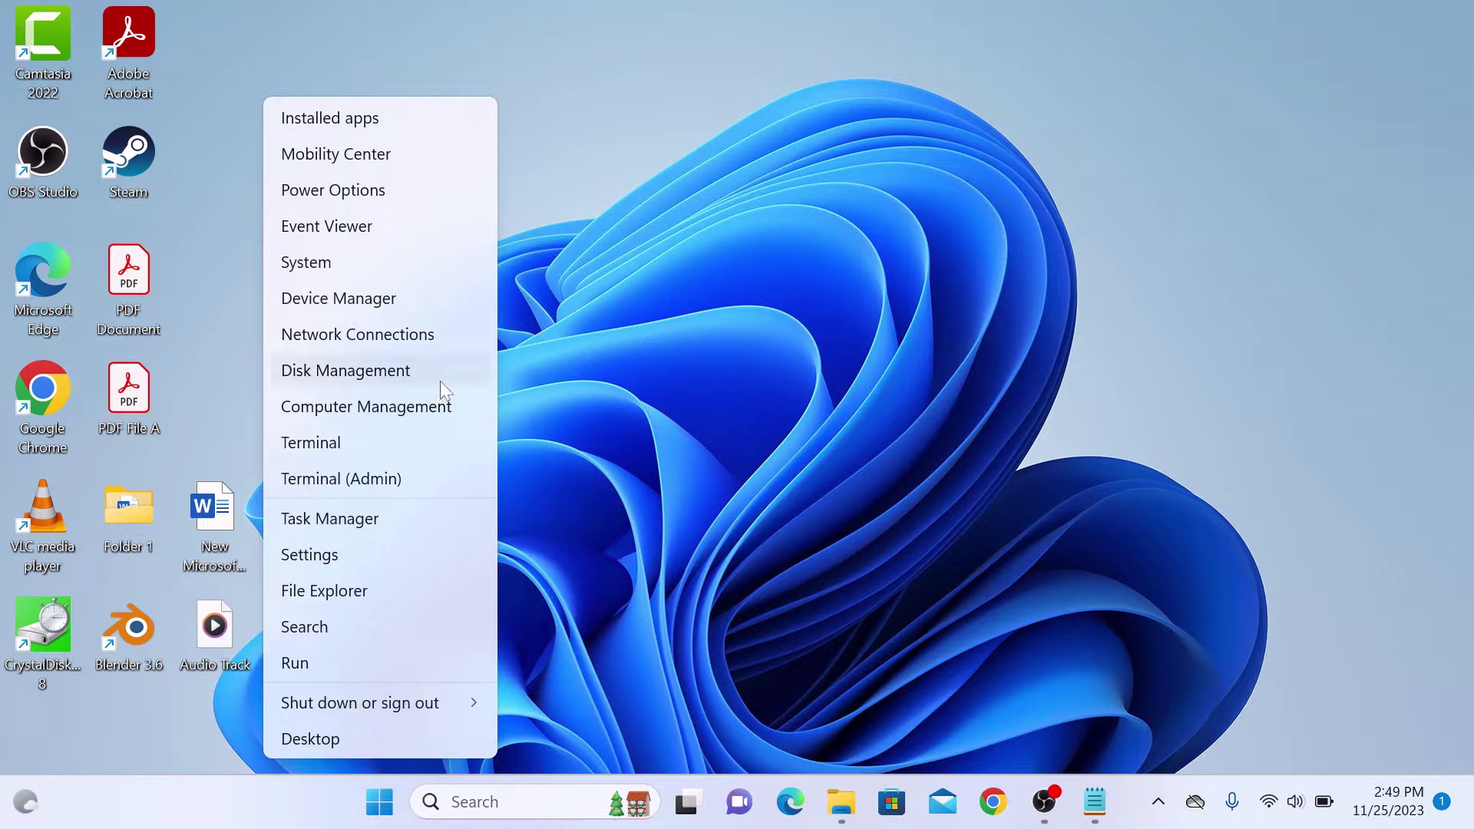
left_click(380, 377)
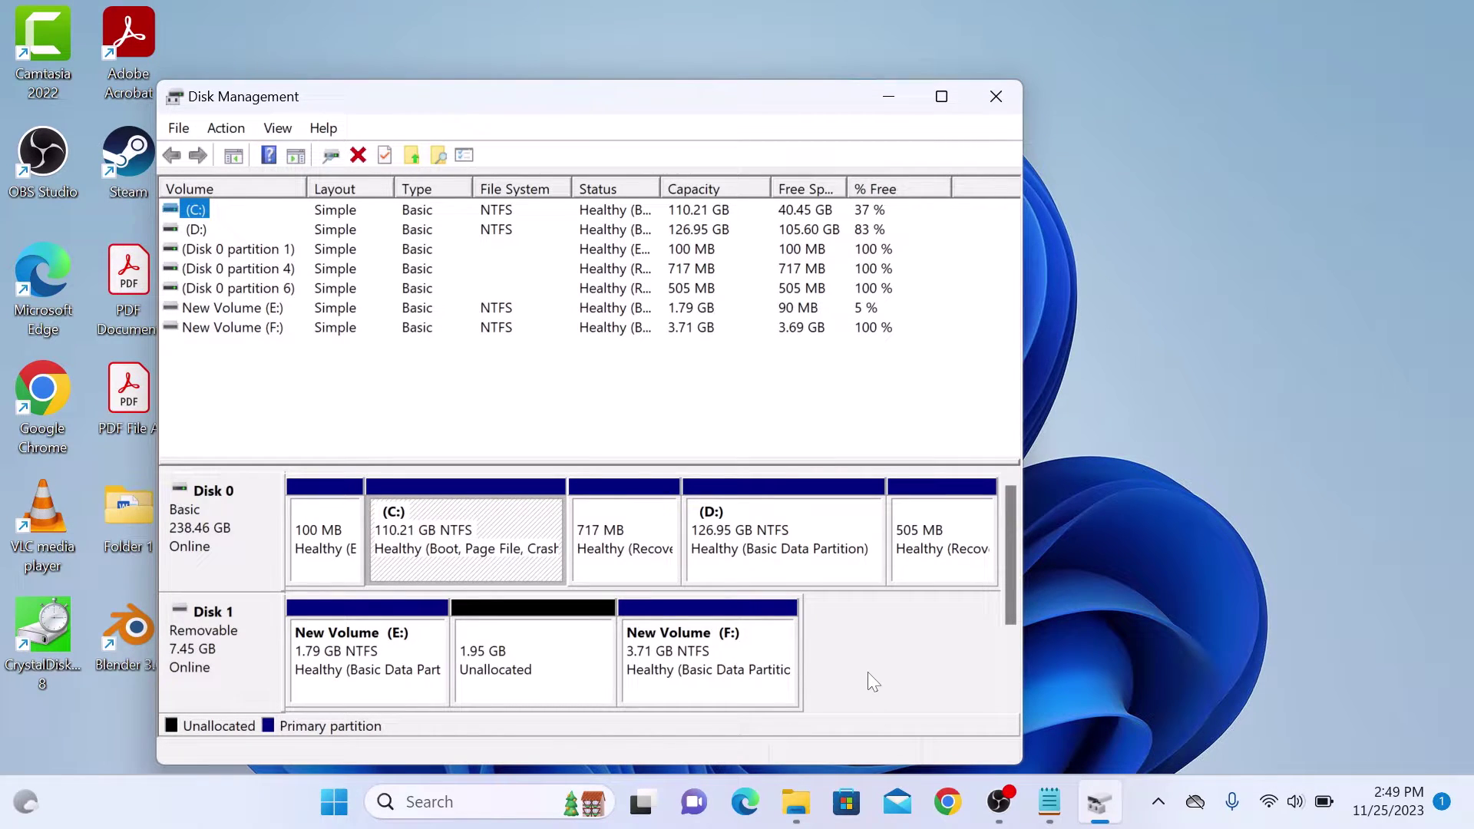
Bring up the actions menu for the New Volume (F:) partition on Disk 1.
right_click(728, 679)
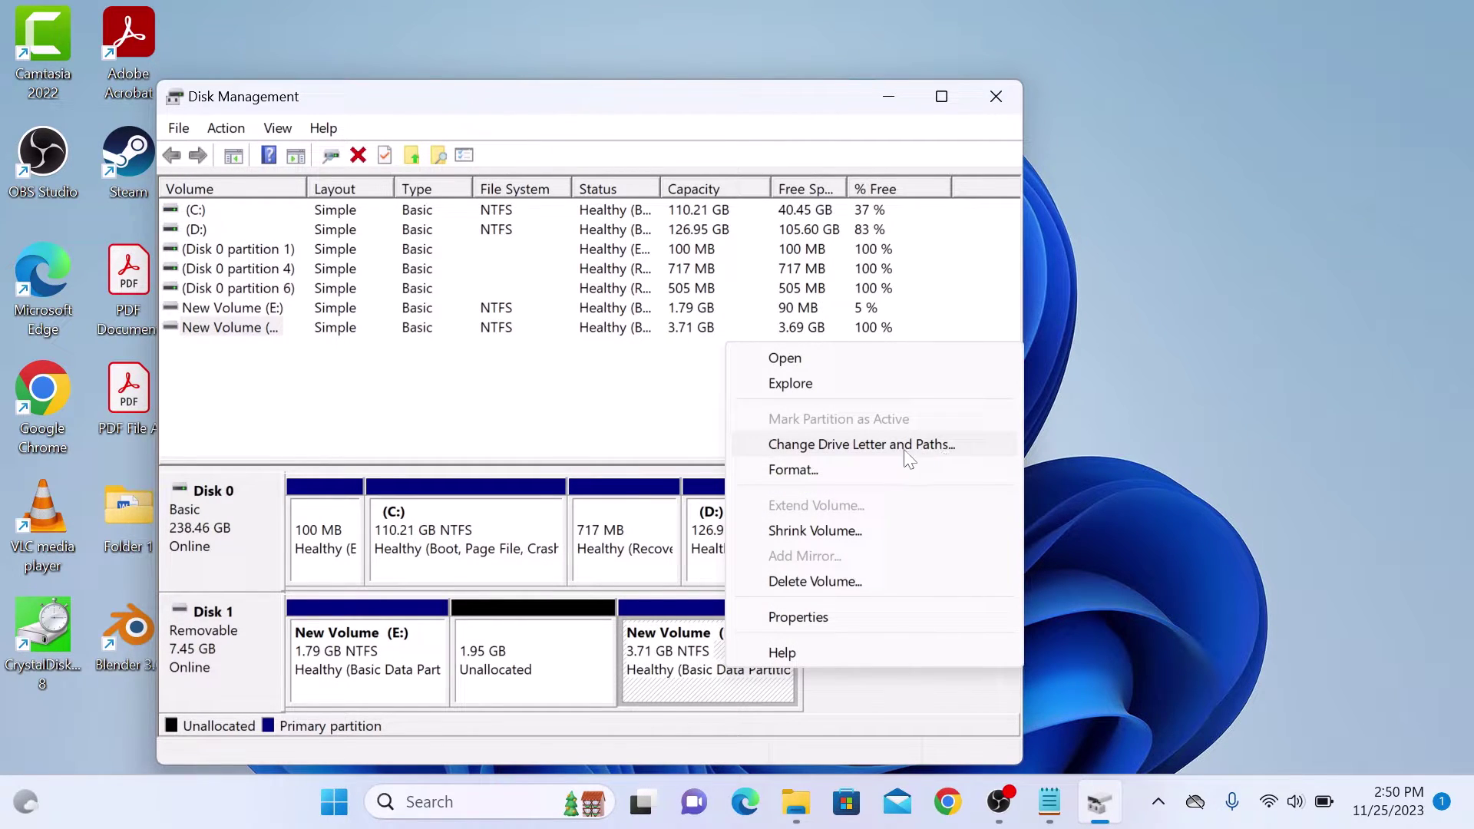
Change New Volume's drive letter from F to P and accept the warning.
left_click(928, 450)
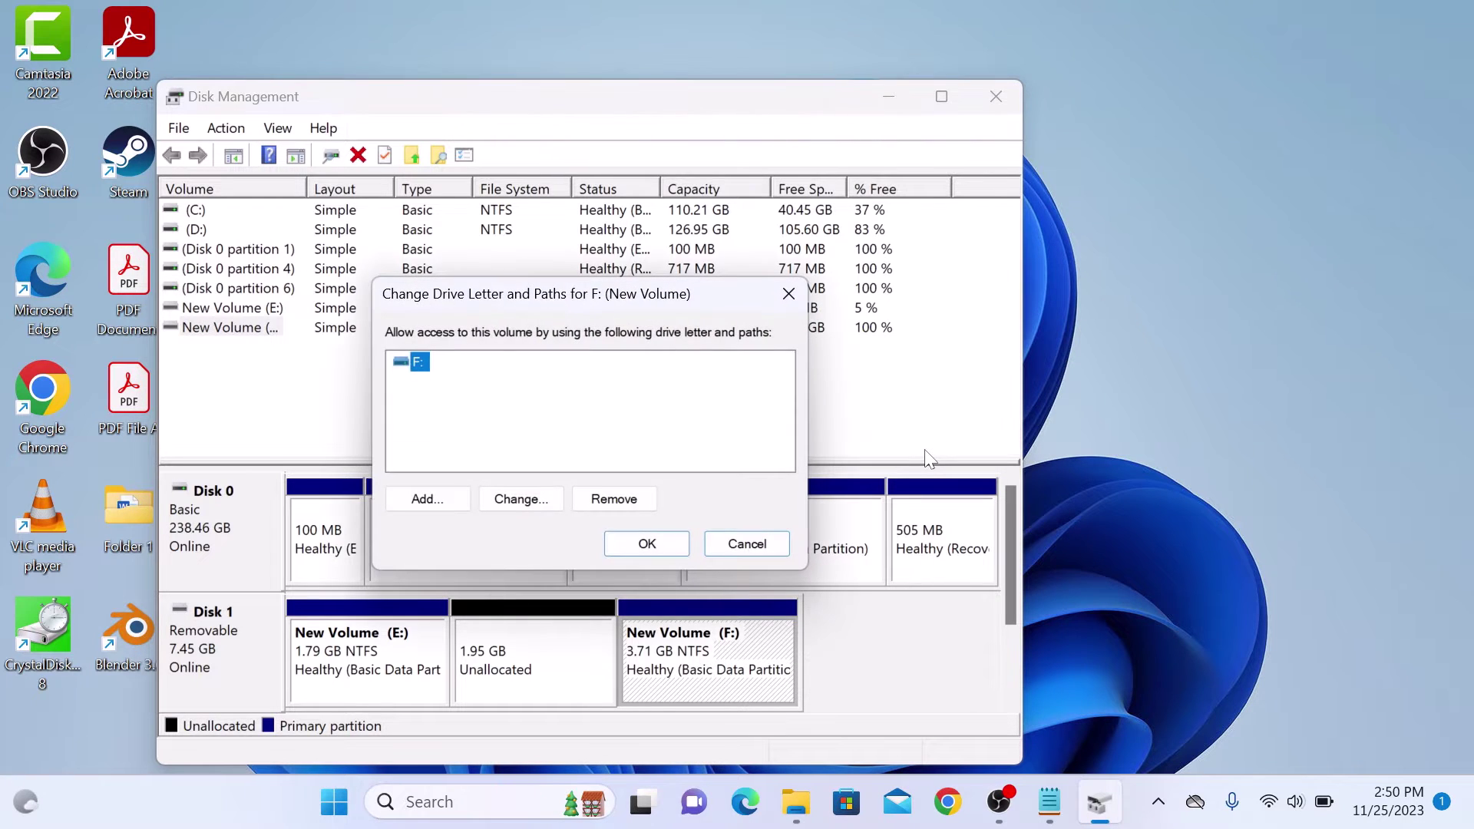
left_click(521, 498)
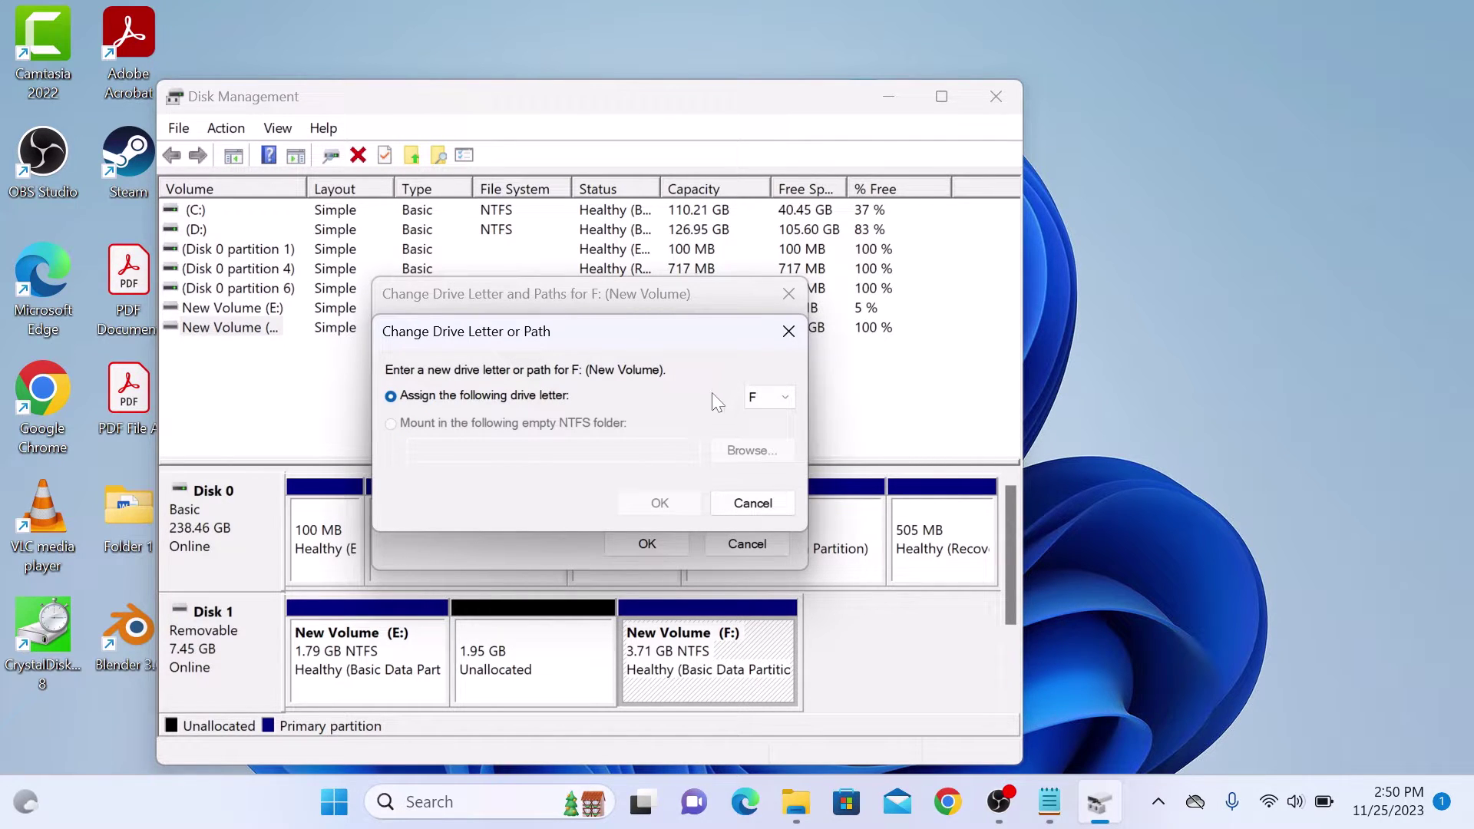
left_click(771, 399)
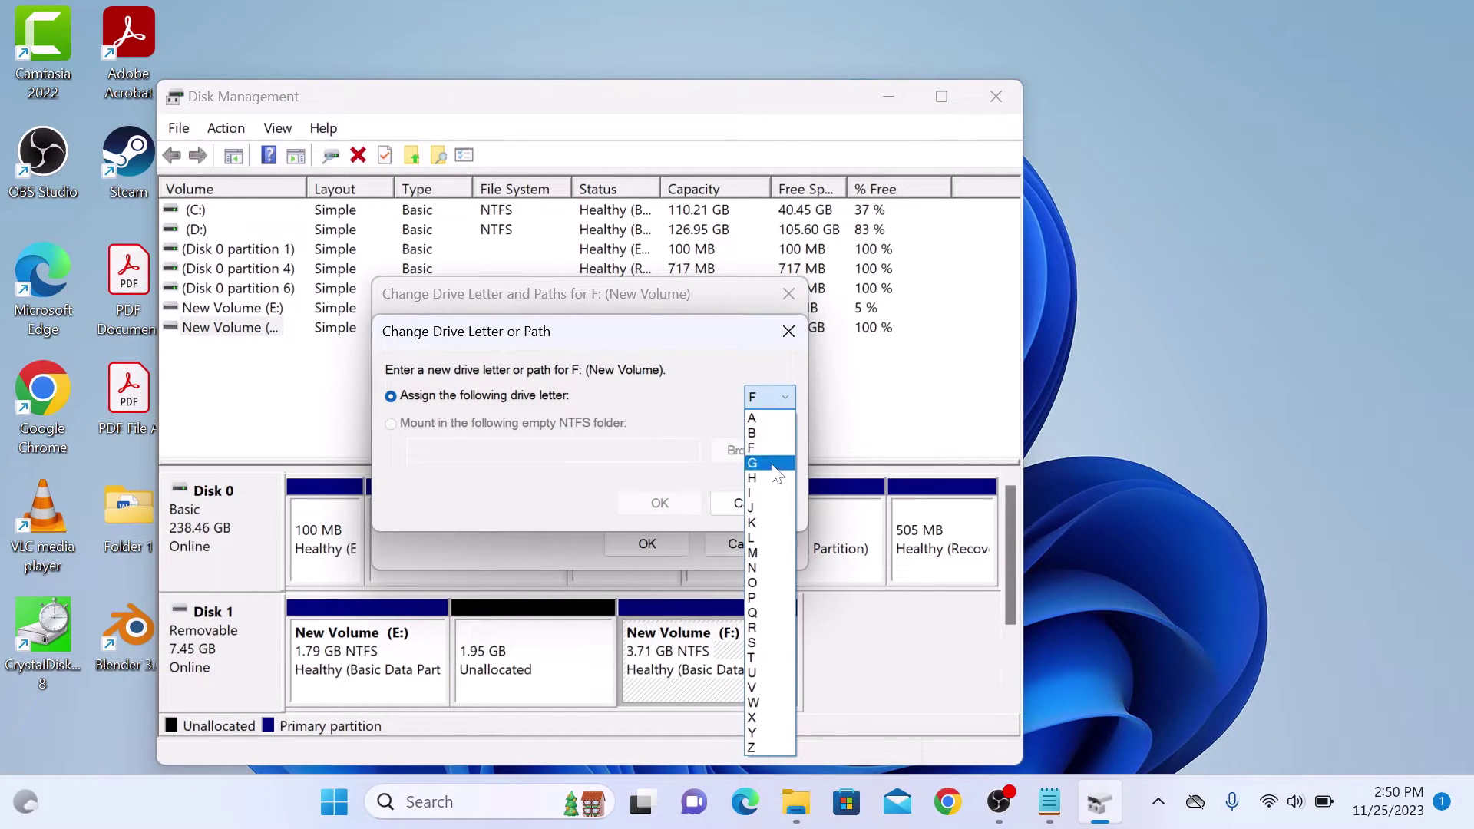
left_click(776, 598)
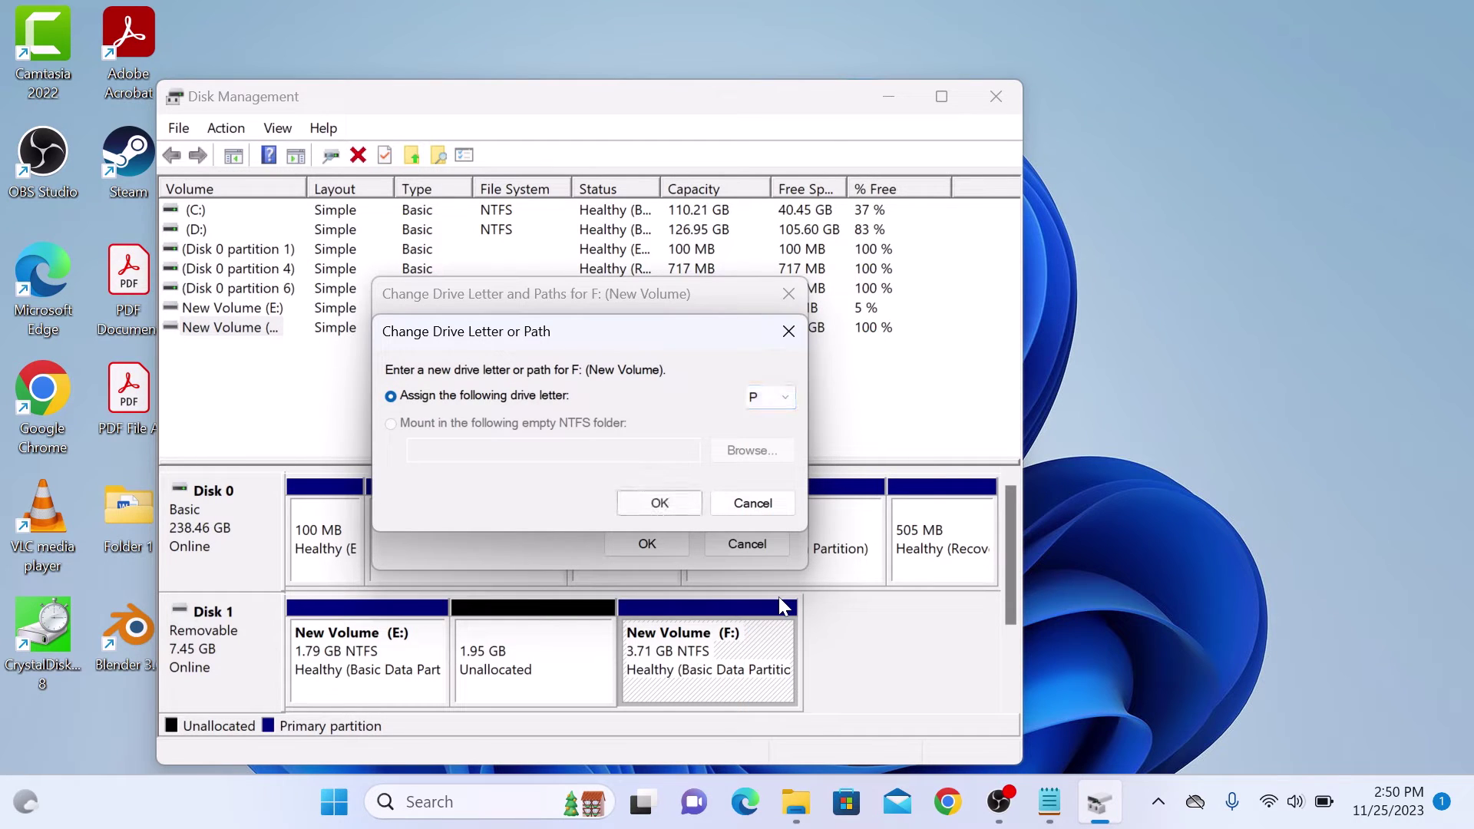
left_click(665, 505)
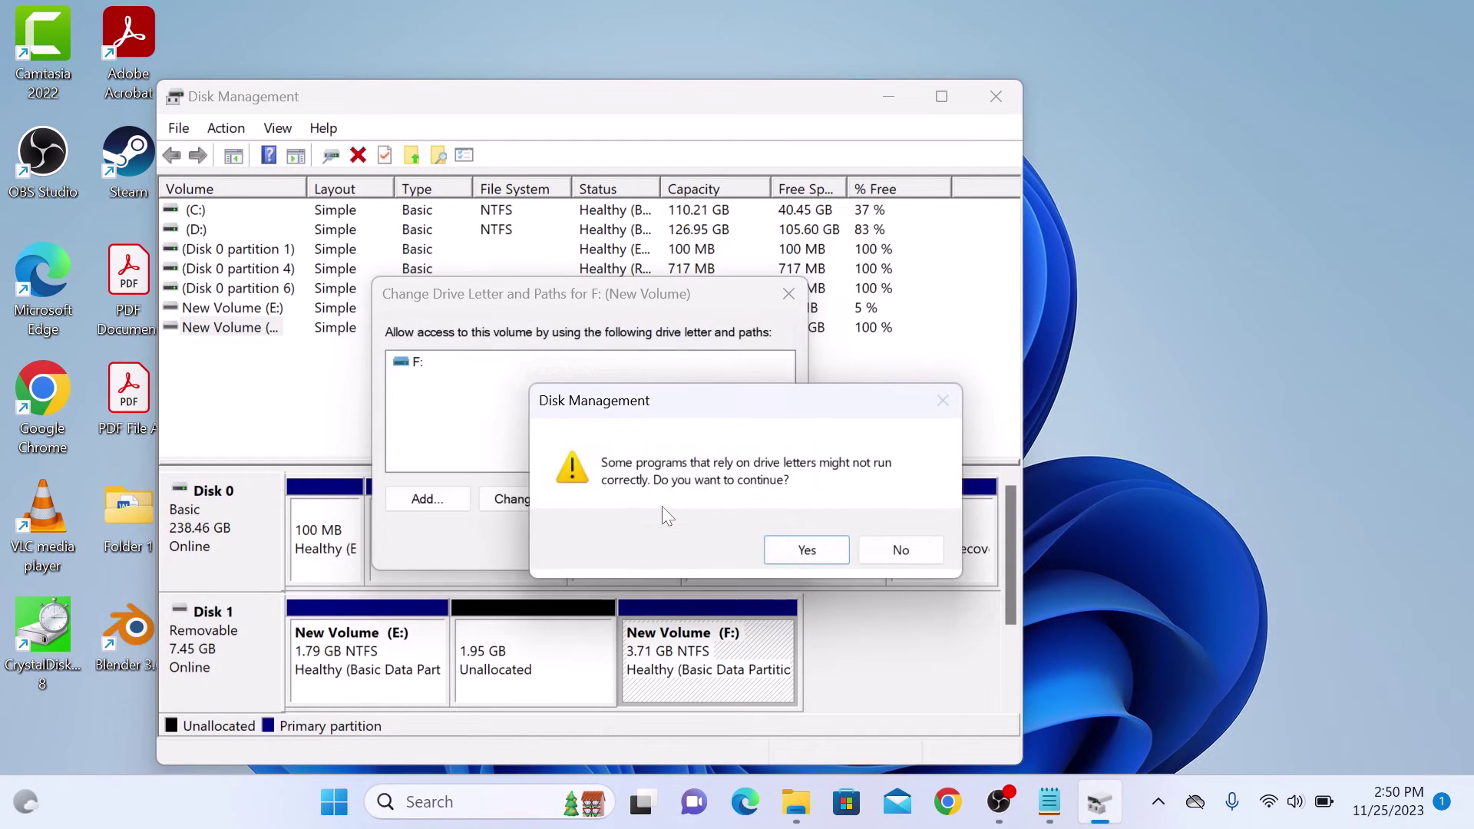
left_click(807, 550)
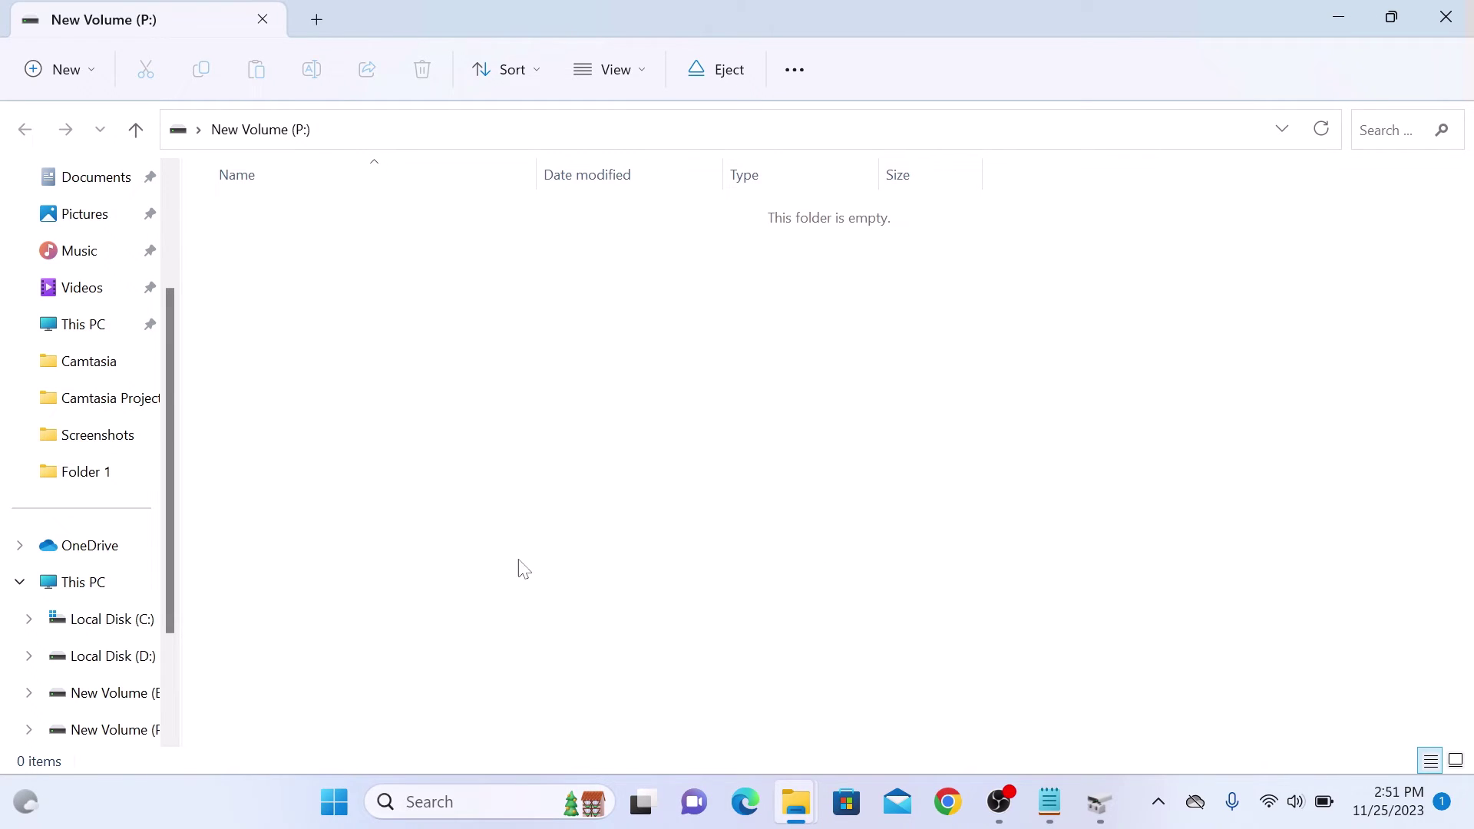
Go to This PC in File Explorer to see New Volume (P:) listed.
left_click(105, 590)
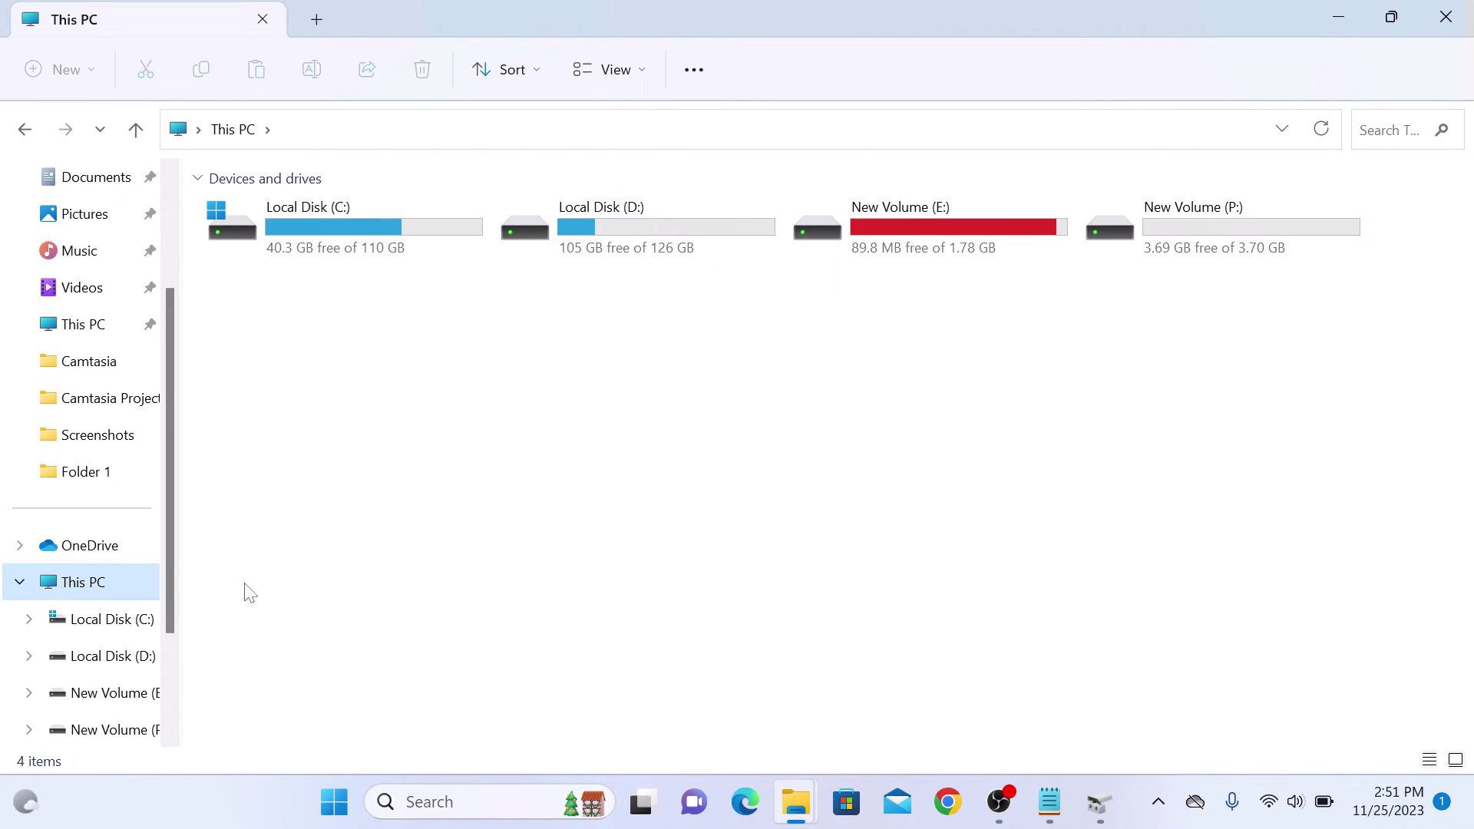